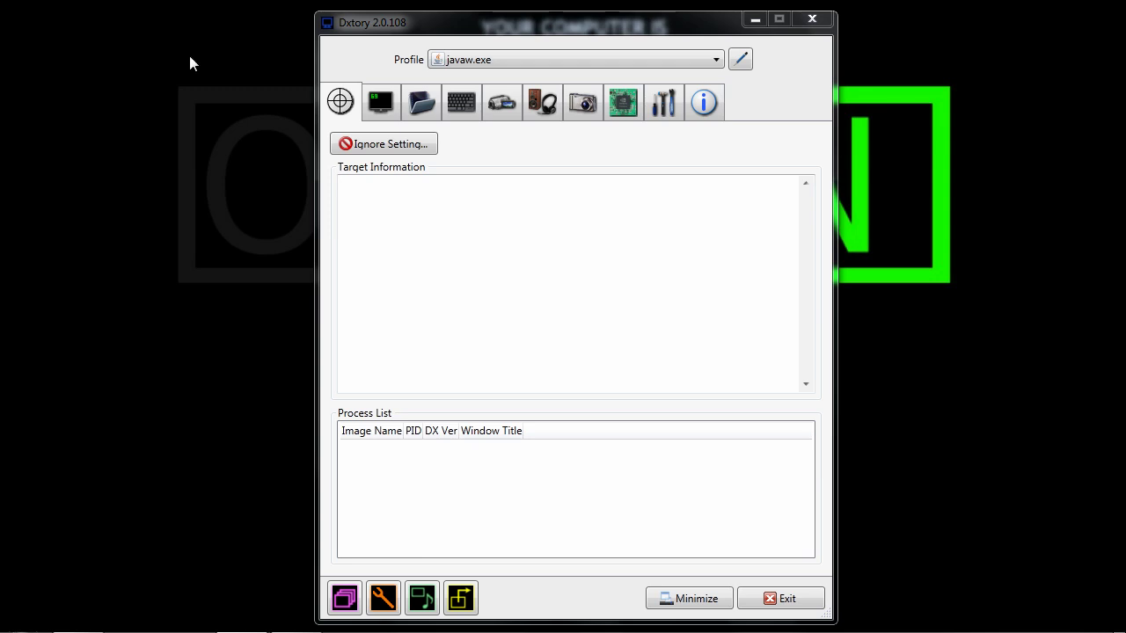
Step: Check the overlay, keep H:\xCapture as the movie folder, and review the hotkey assignments
left_click(387, 117)
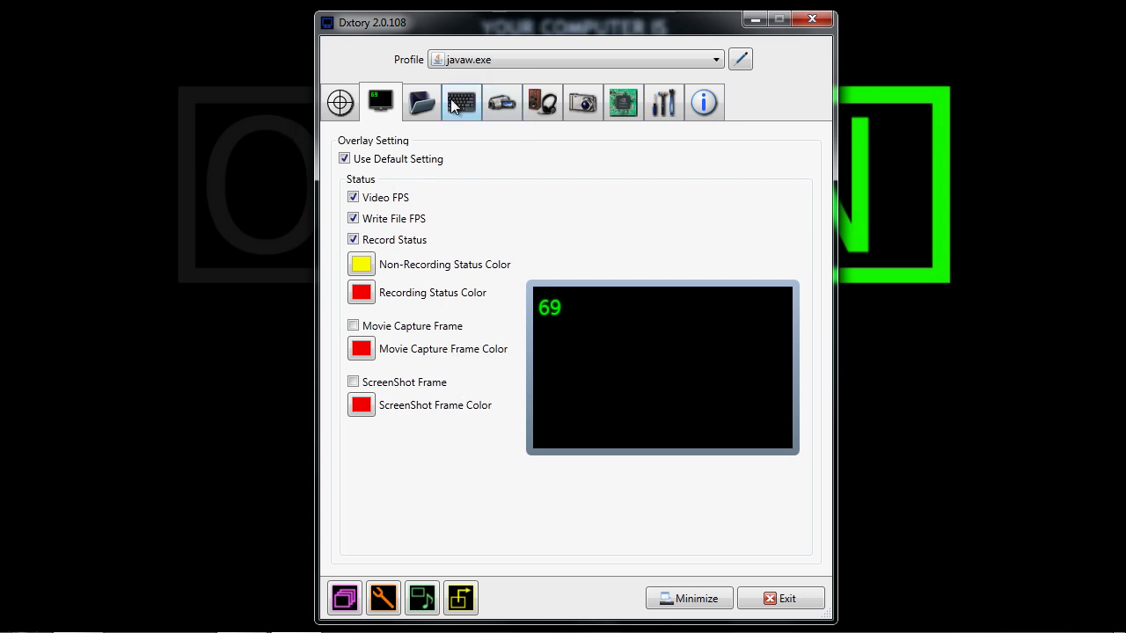
left_click(421, 107)
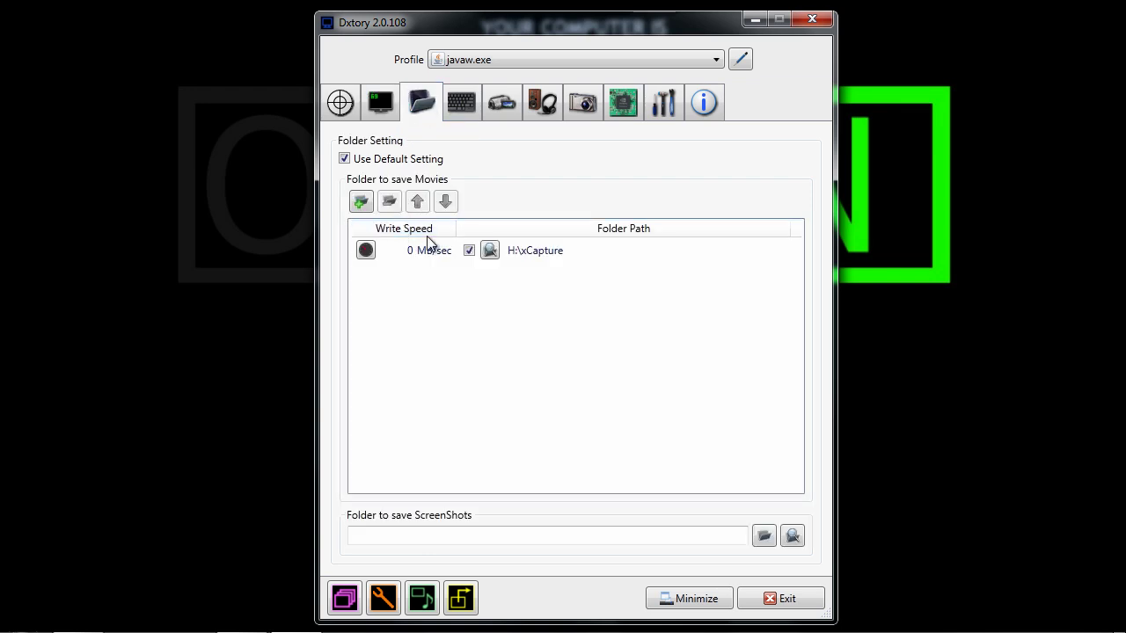
left_click(490, 251)
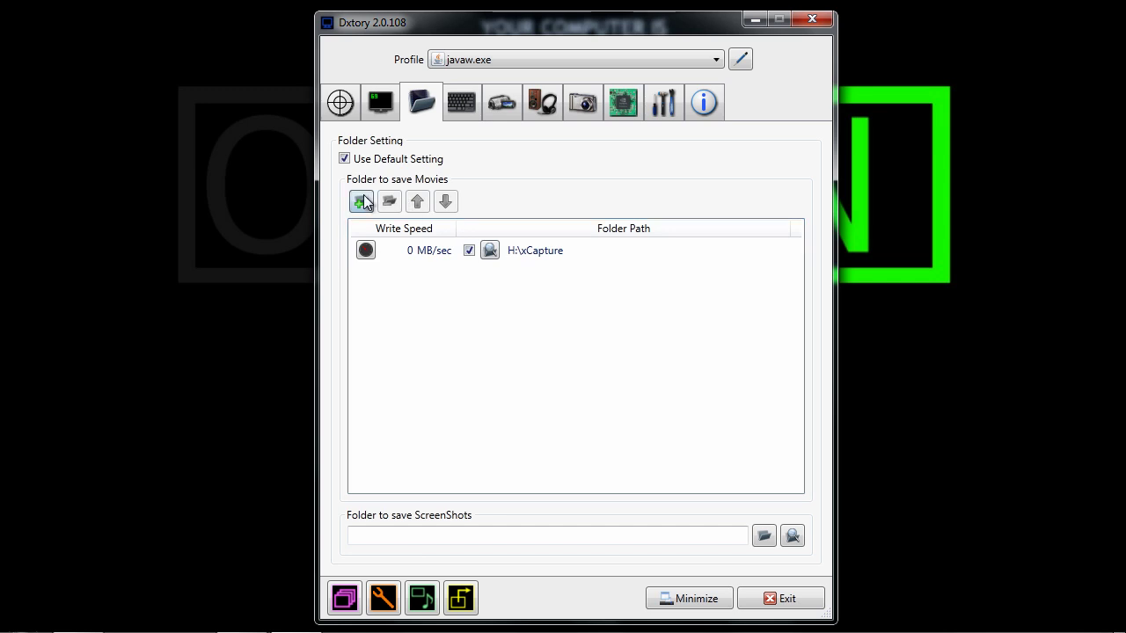
left_click(639, 342)
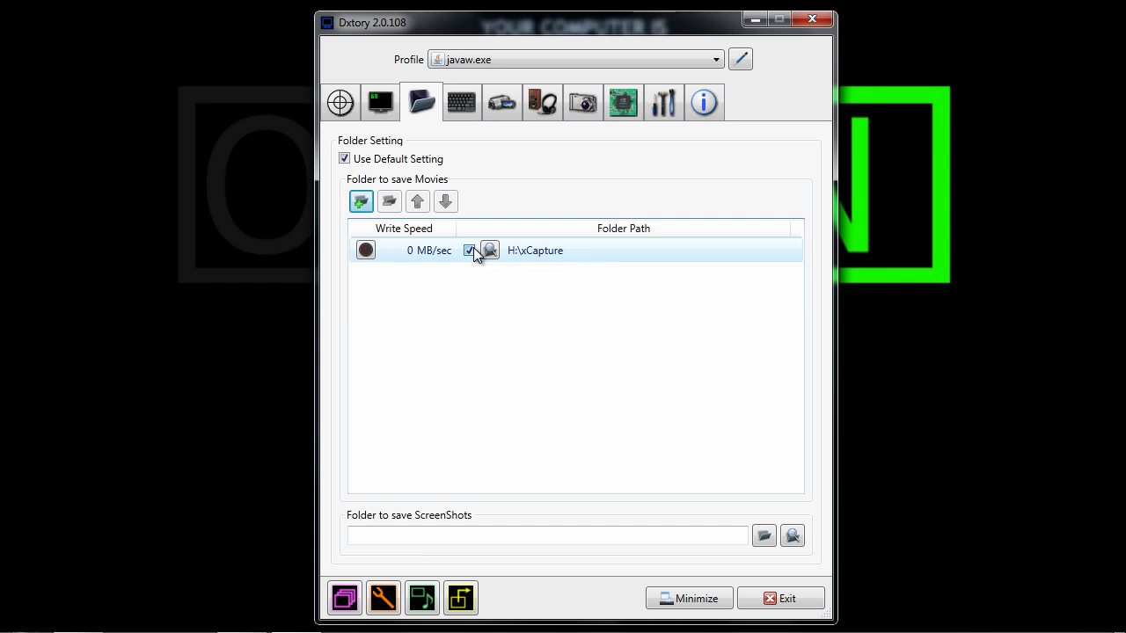
left_click(469, 100)
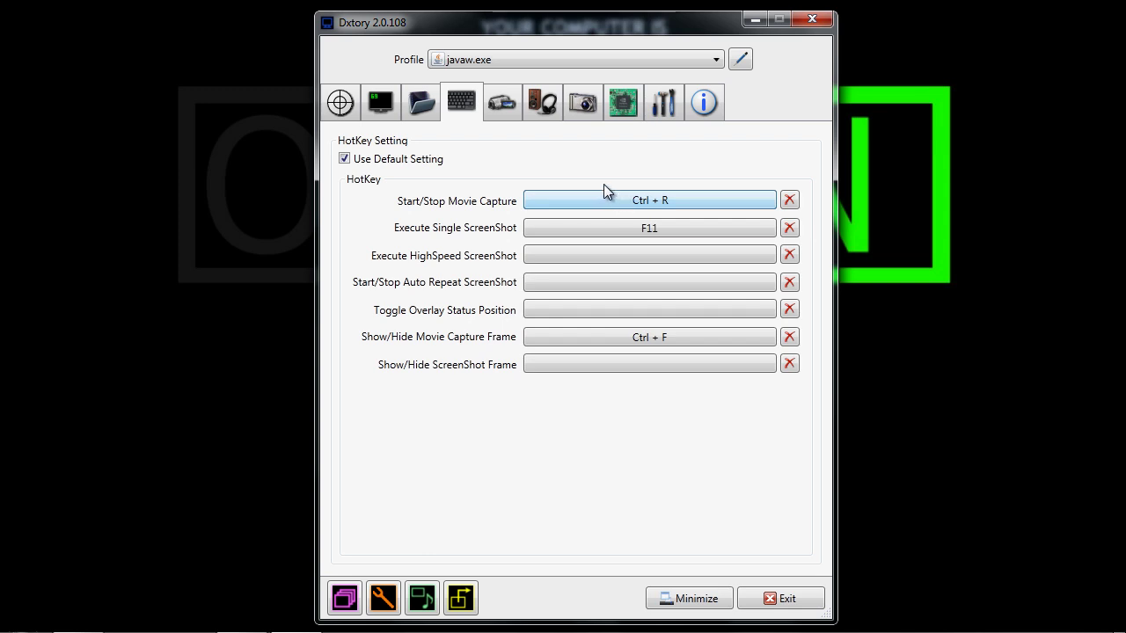
Step: Configure the Dxtory Video Codec as YUV24 - High Quality with Compress checked
left_click(488, 106)
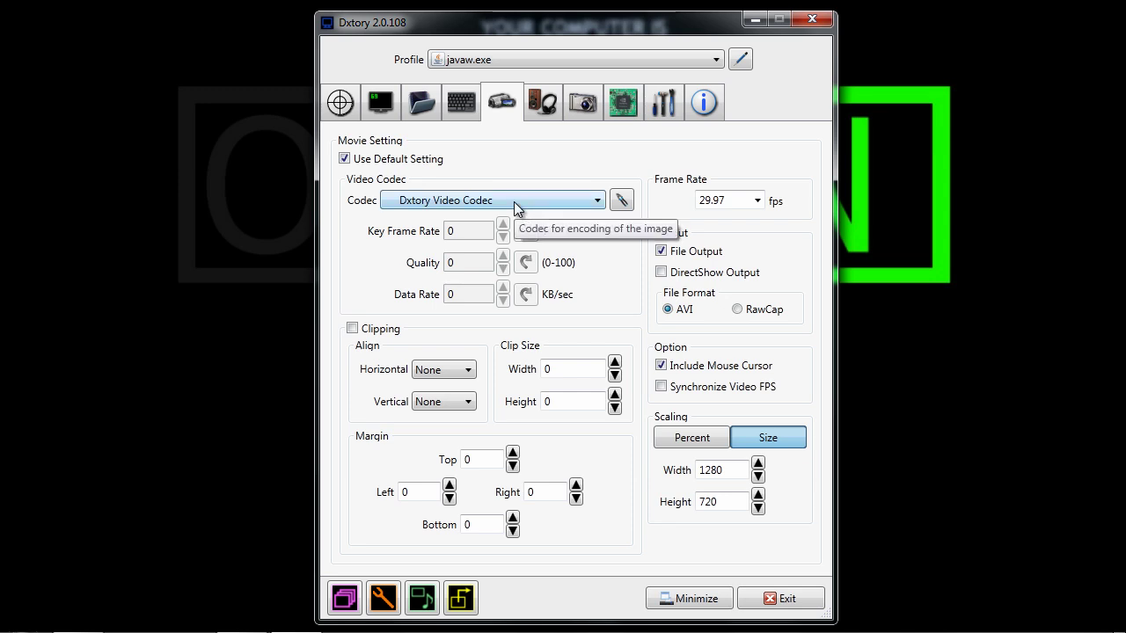
left_click(621, 202)
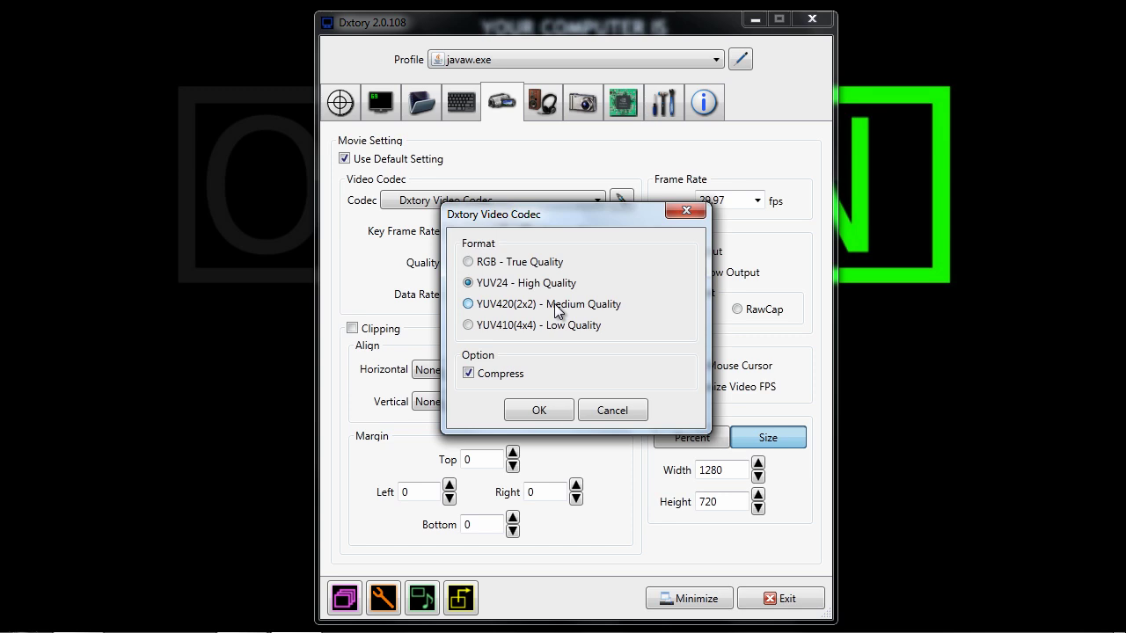
left_click(539, 410)
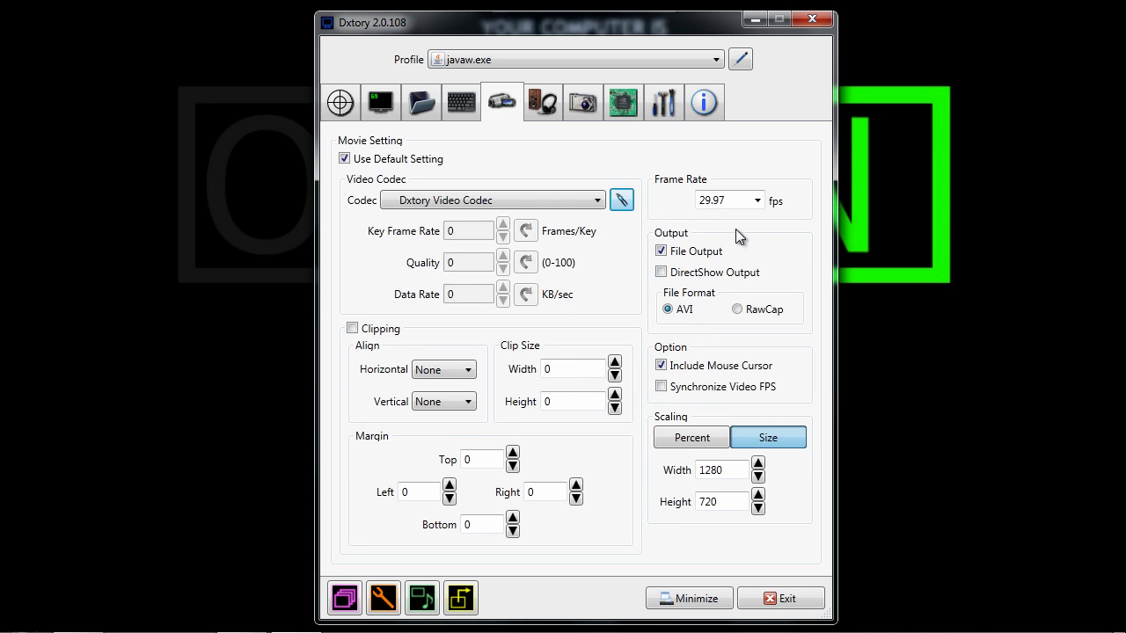
Step: Keep the frame rate at 29.97 fps and scale the output by size to 1280×720
left_click(756, 201)
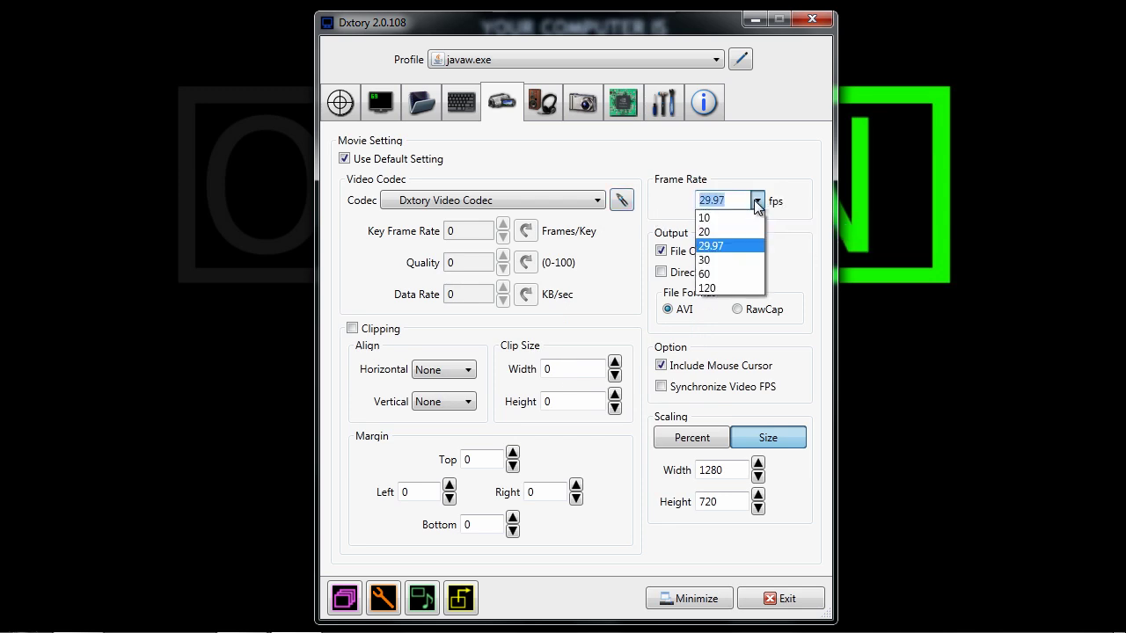
left_click(757, 202)
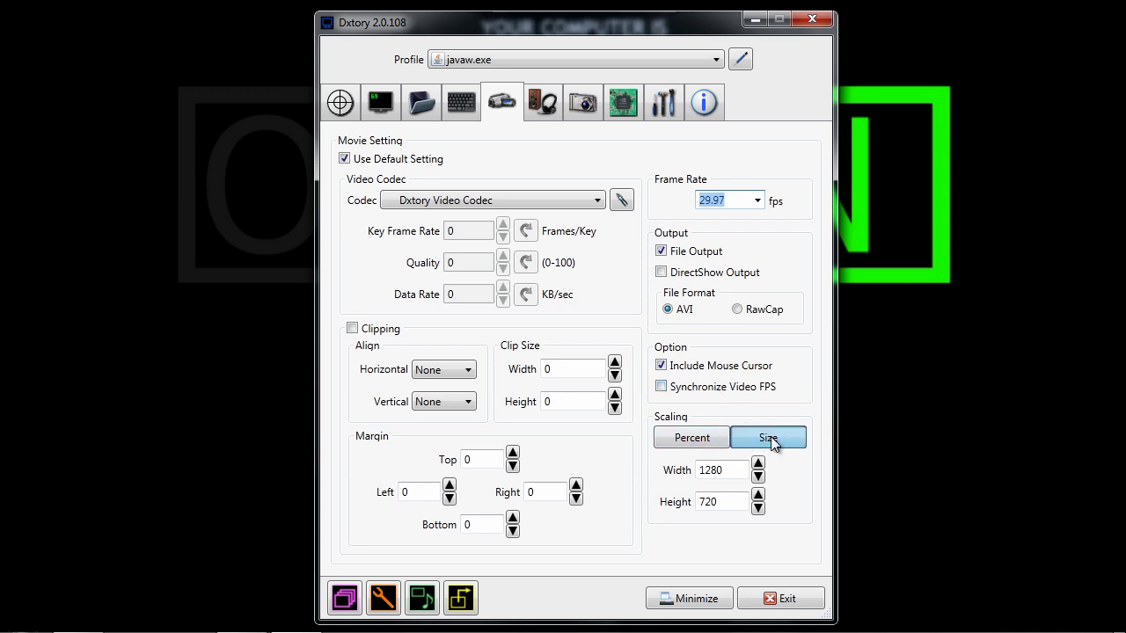
left_click(686, 440)
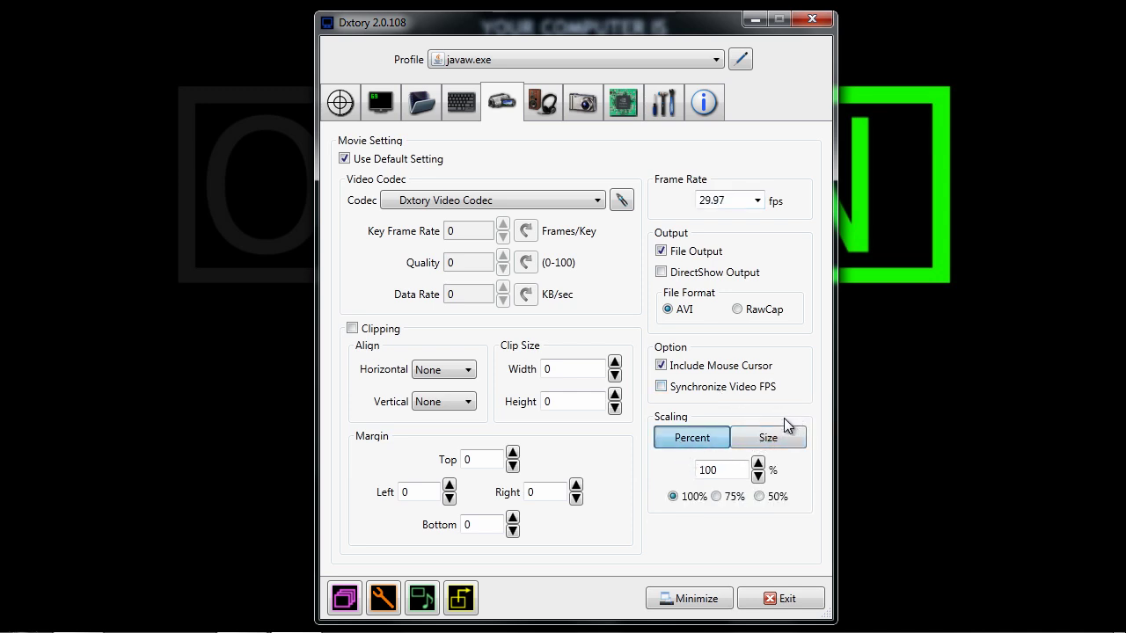
left_click(752, 438)
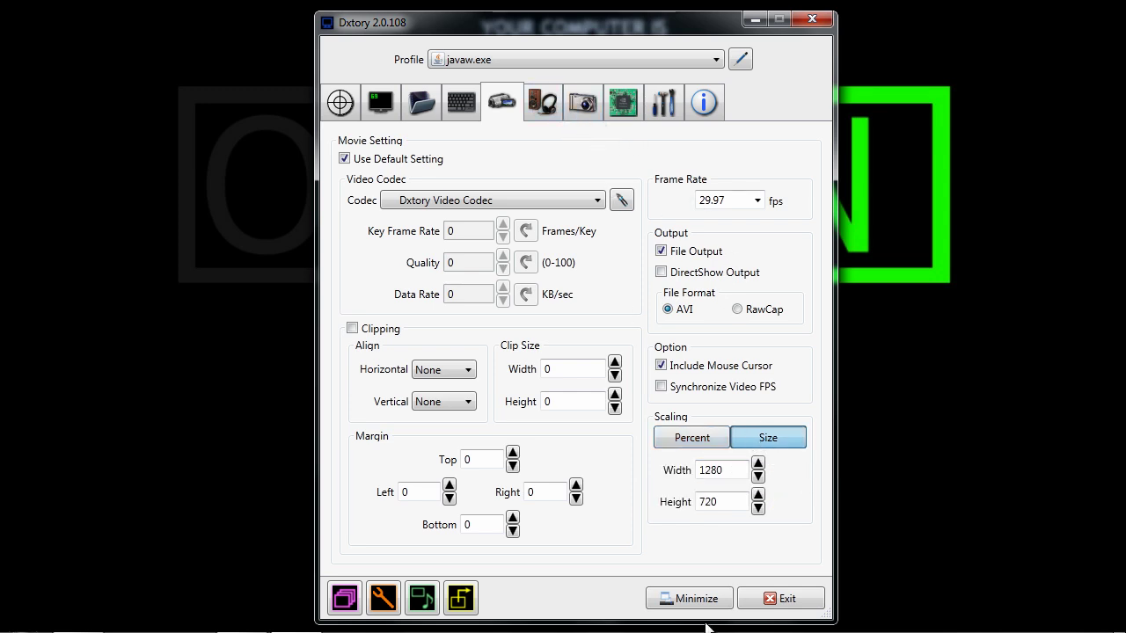
Step: Set audio stream 1's device to Microphone
left_click(546, 102)
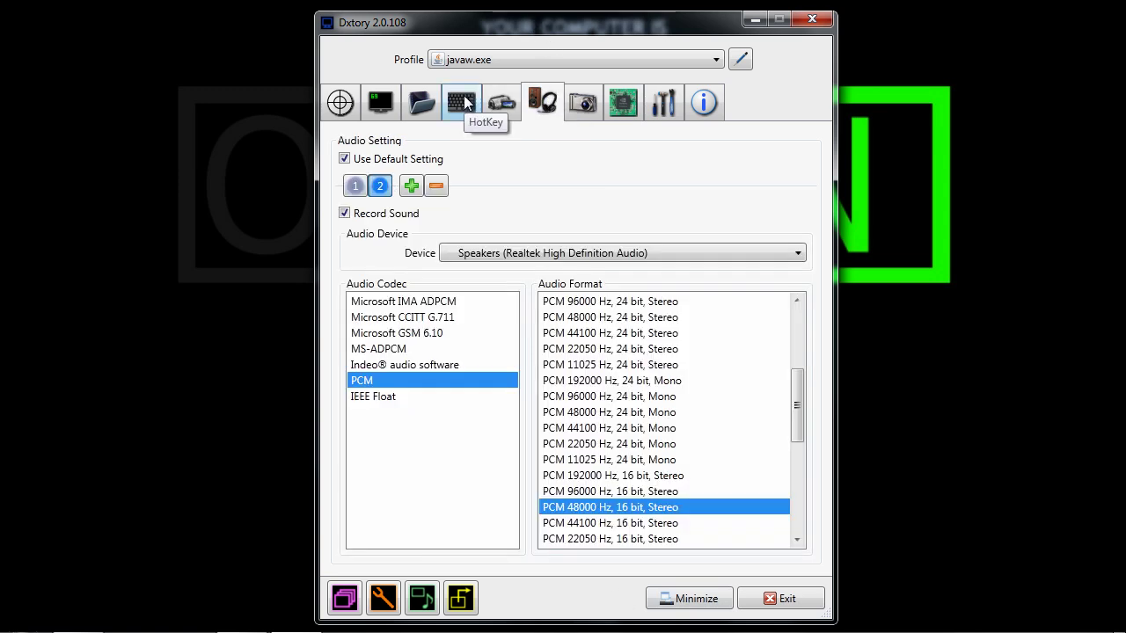
left_click(355, 186)
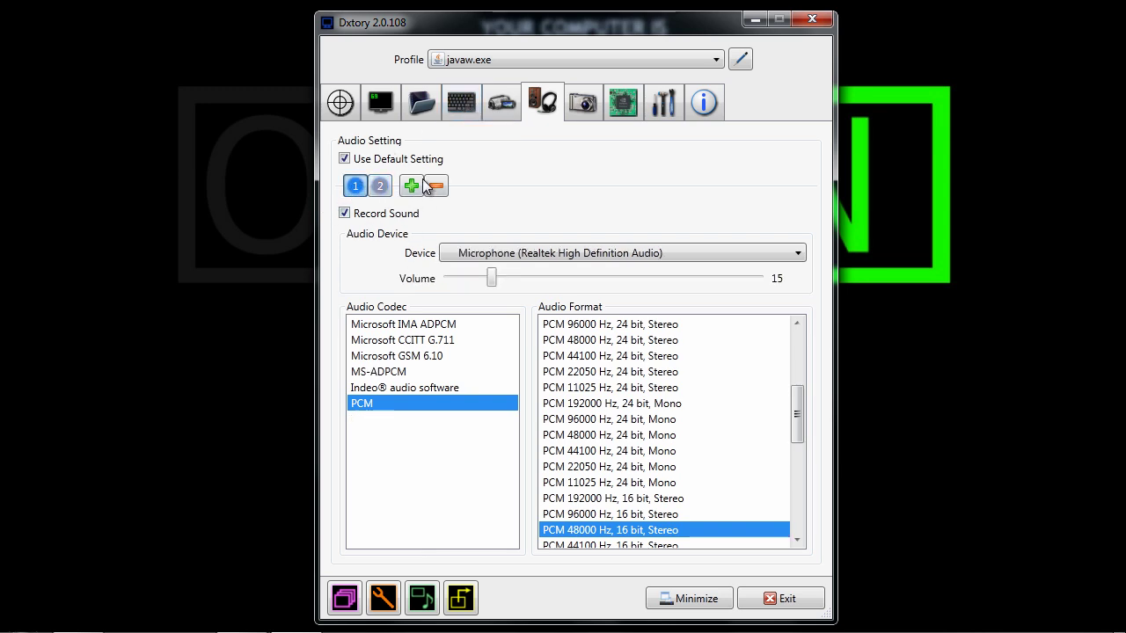
left_click(549, 257)
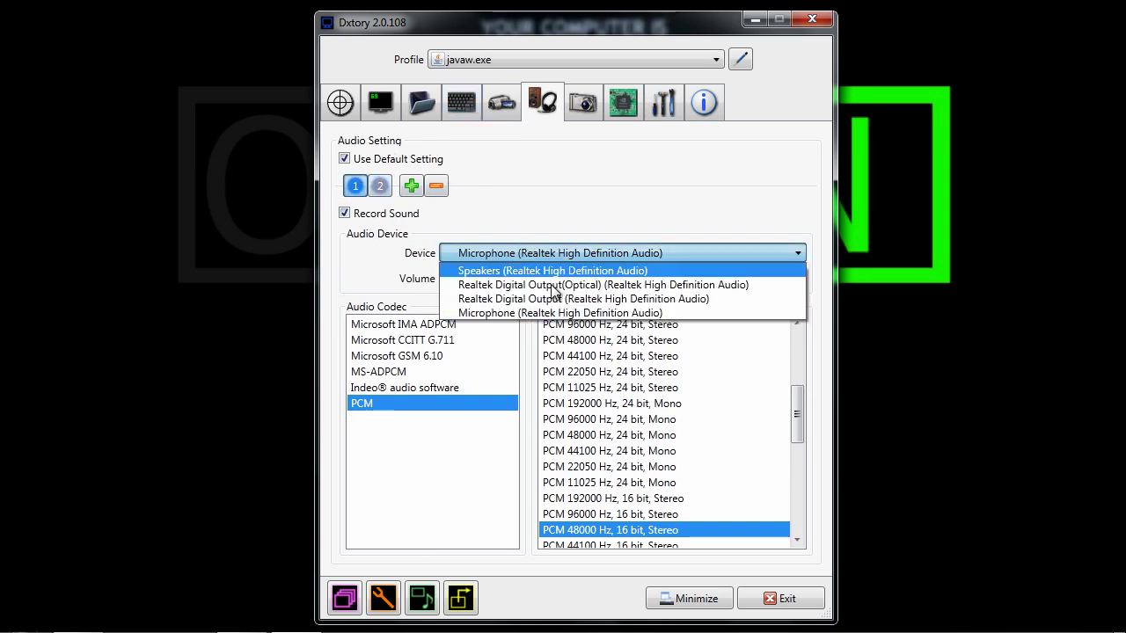
left_click(506, 313)
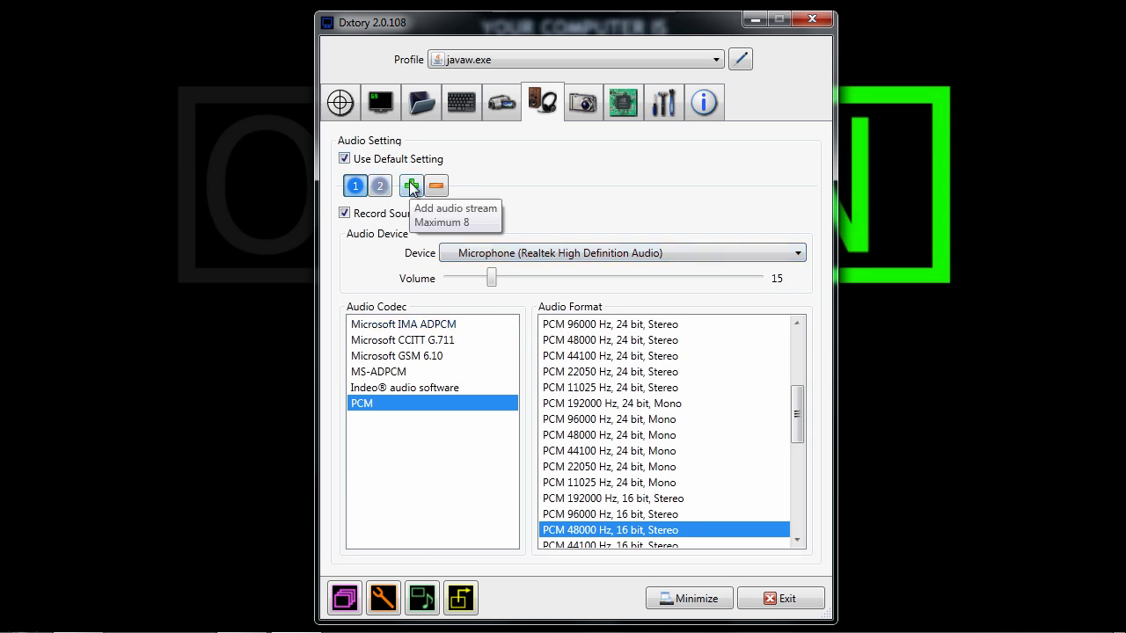
Step: Set audio stream 2 to Speakers with PCM 48000 Hz, 16 bit, Stereo
left_click(380, 185)
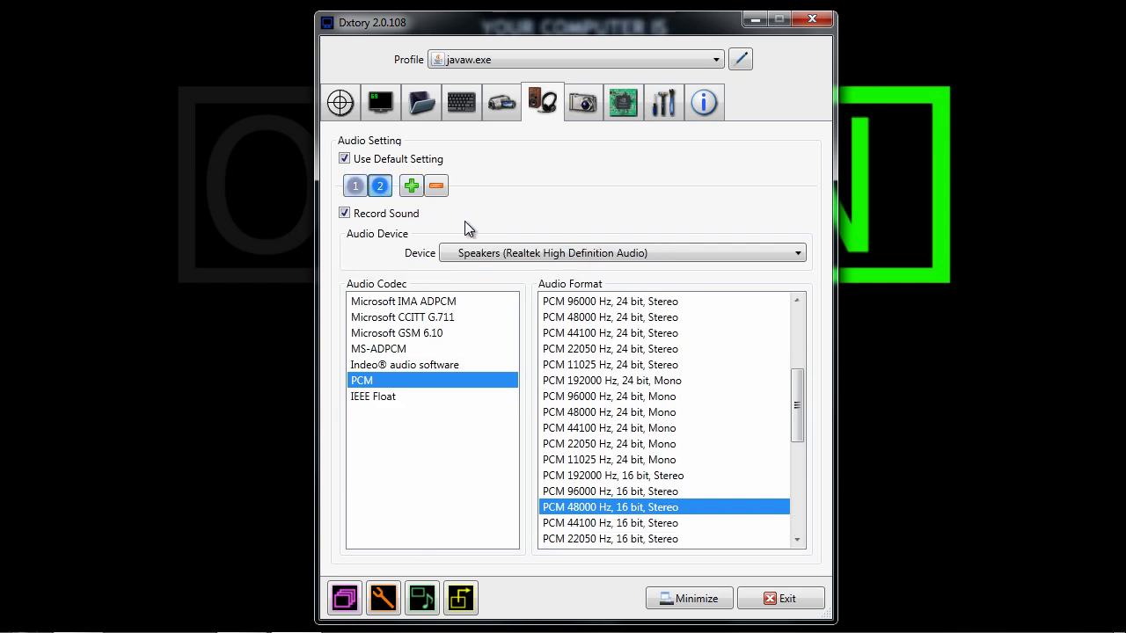
left_click(546, 251)
left_click(533, 266)
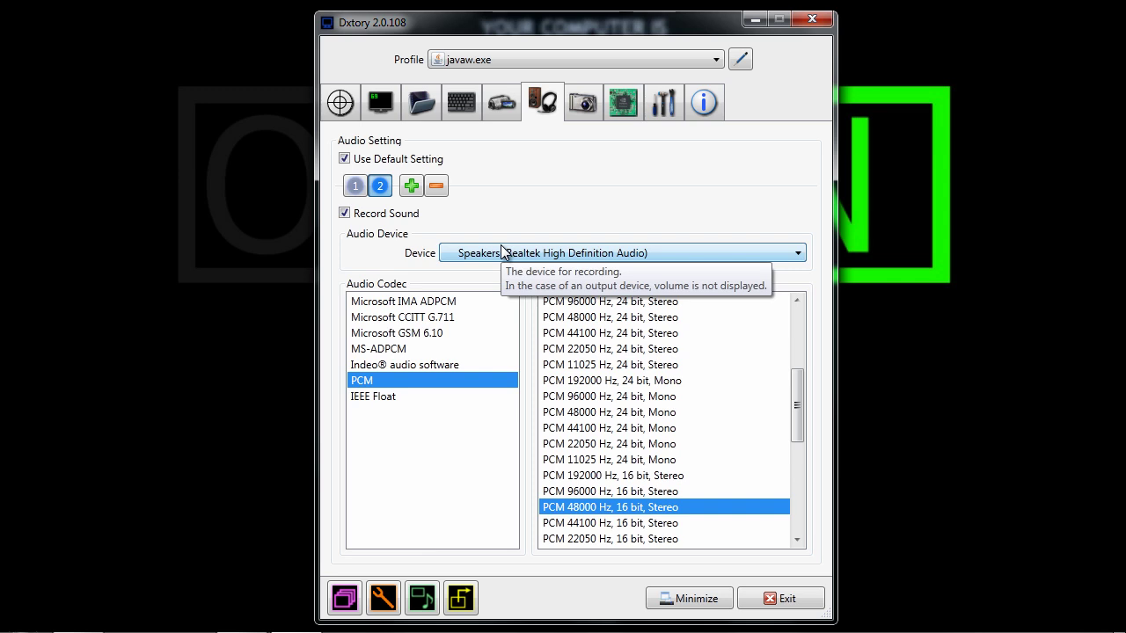
left_click(353, 186)
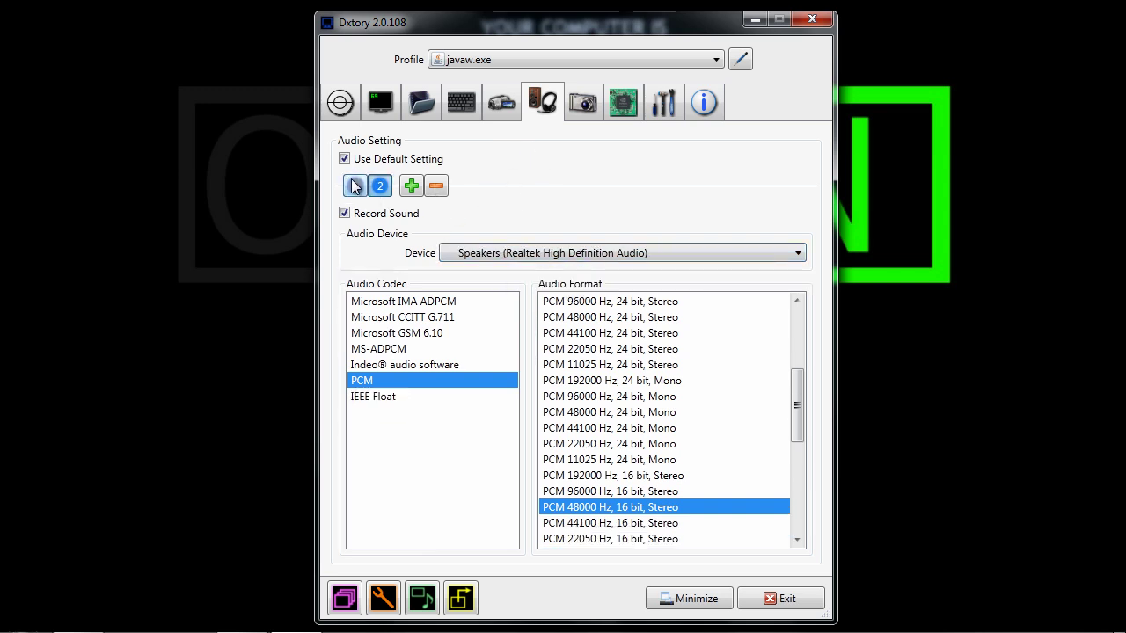
left_click(382, 188)
Step: Review the screenshot settings, keeping PNG format, JPEG quality 97 and the scaling values
left_click(588, 102)
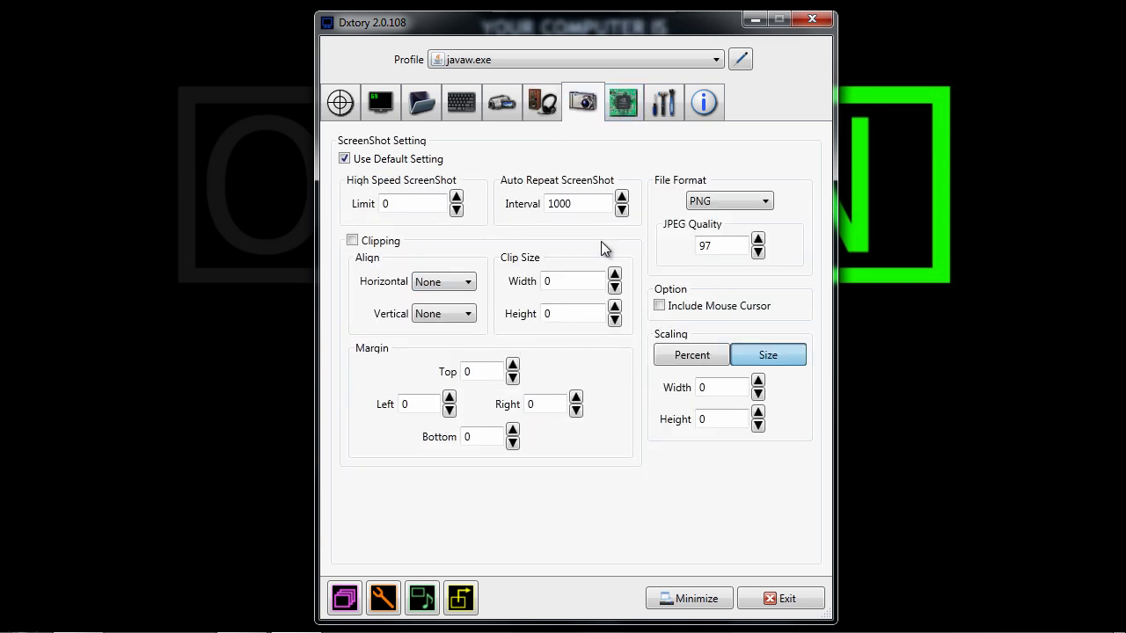
left_click(716, 246)
left_click(722, 197)
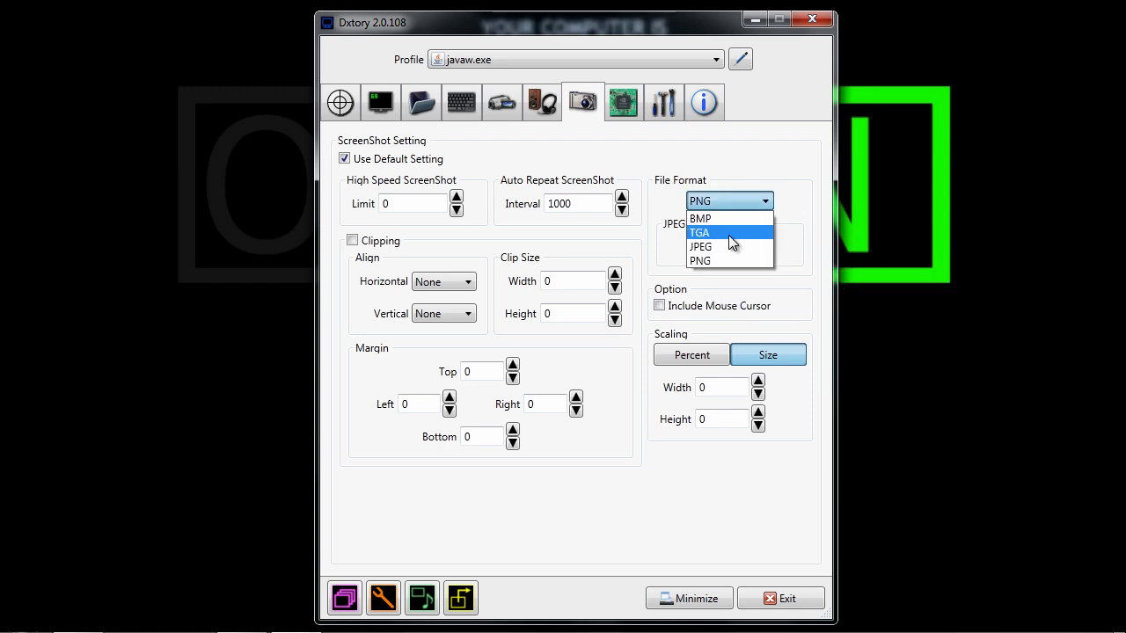
left_click(724, 173)
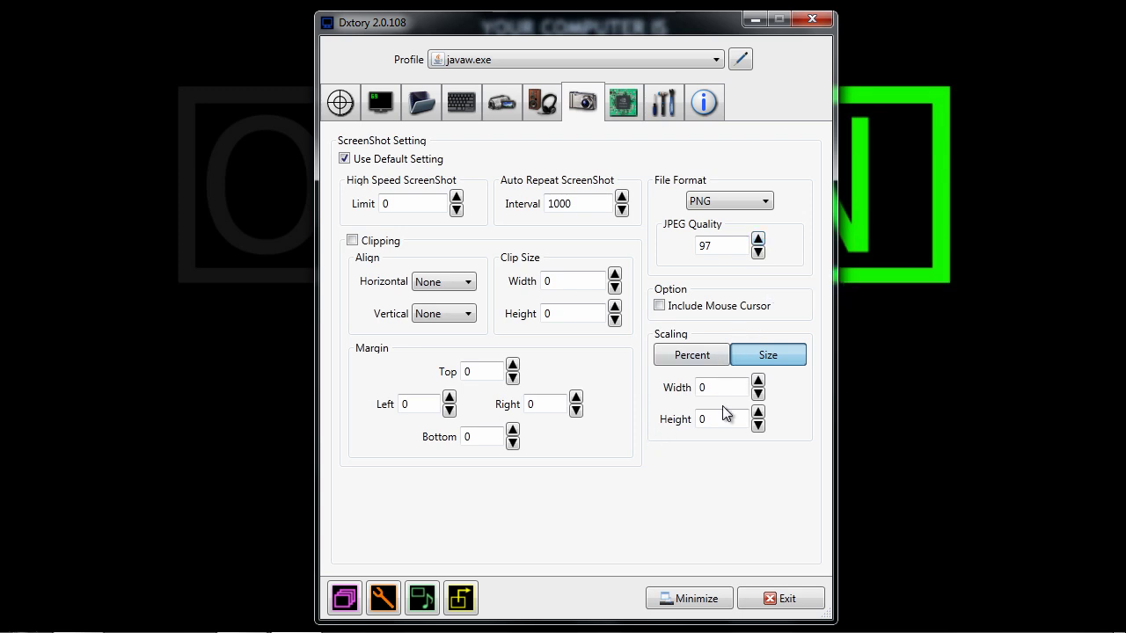
left_click(700, 391)
left_click(700, 421)
Step: Keep Advanced processing threads at 1, then view the global settings
left_click(633, 104)
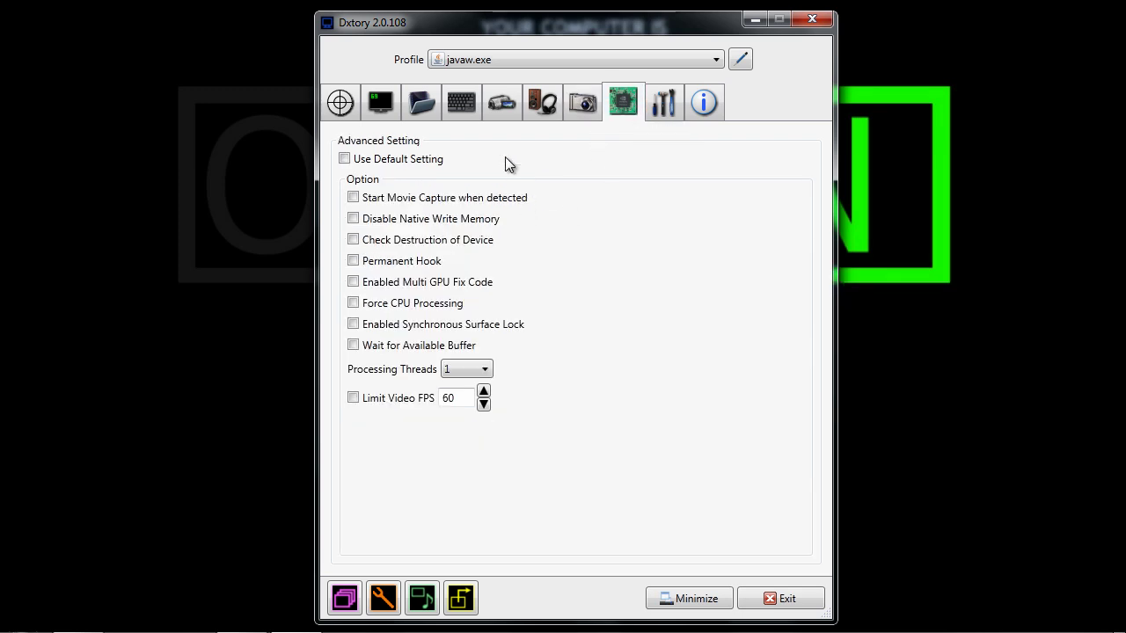
left_click(483, 371)
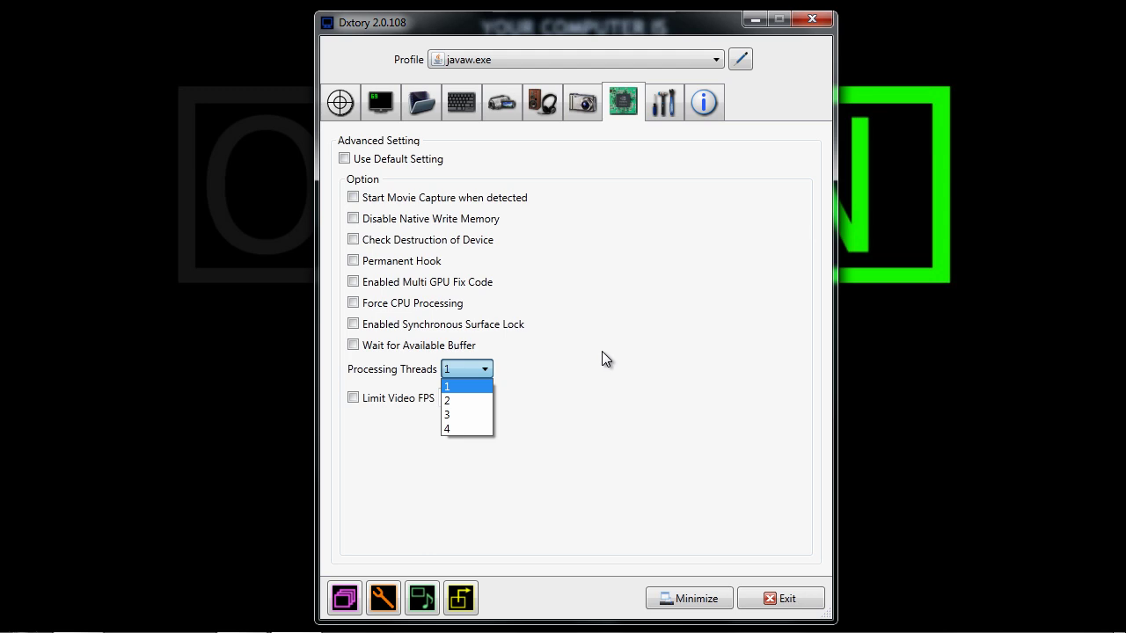
left_click(616, 299)
left_click(663, 104)
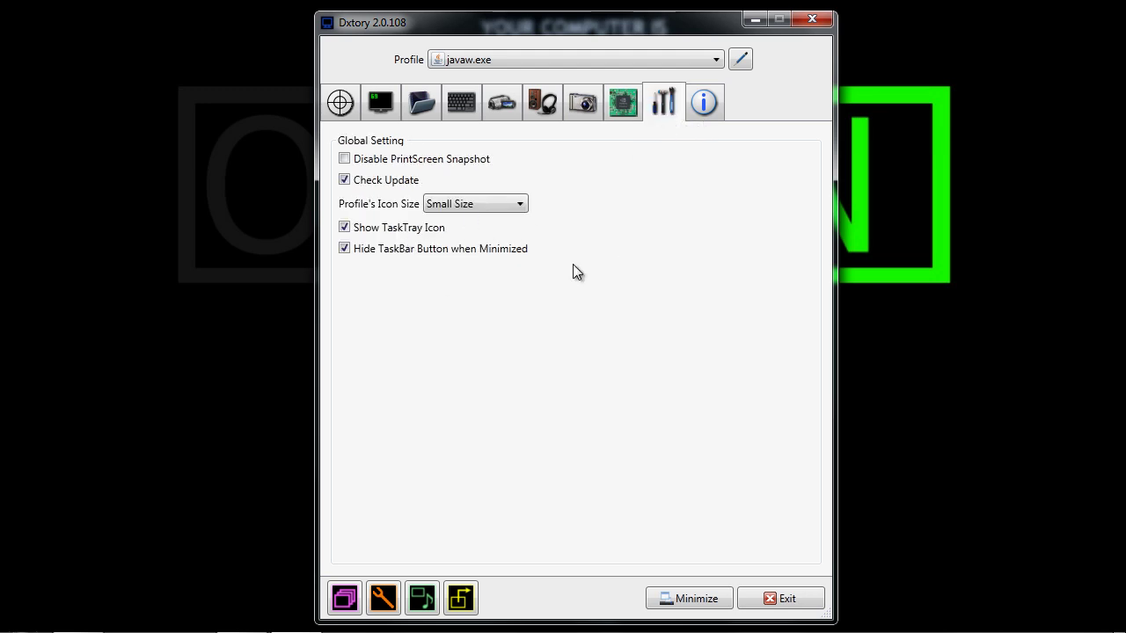
Step: View the registered license information, then minimize Dxtory to the system tray
left_click(708, 105)
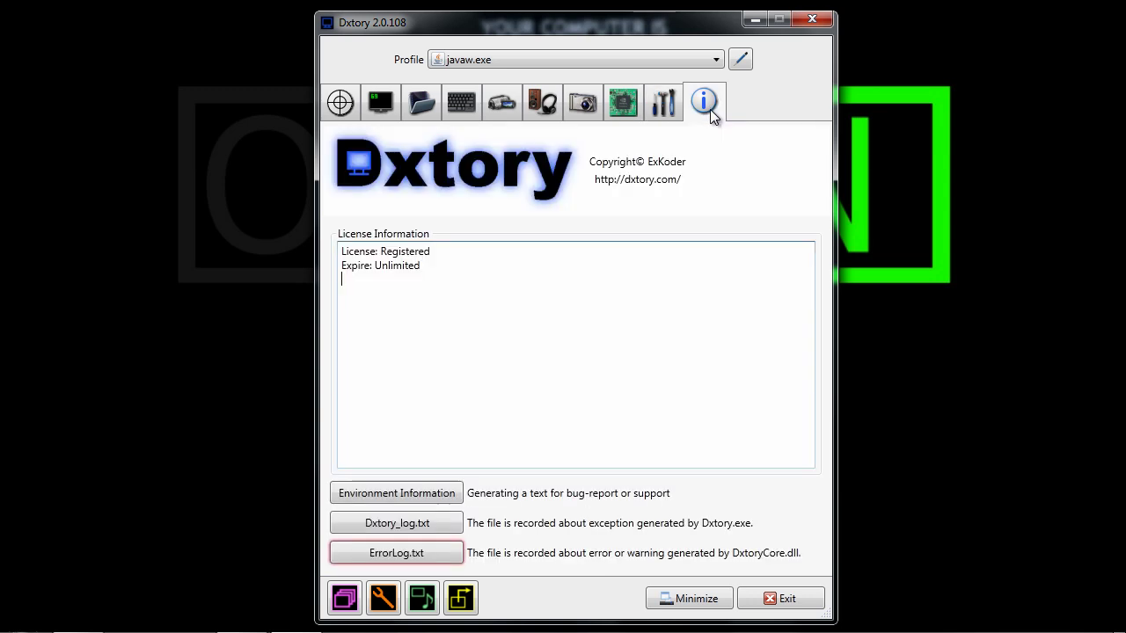
left_click_drag(501, 358, 413, 276)
left_click(440, 287)
left_click(753, 19)
Step: Launch Minecraft and log in to reach the Beta 1.7.3 title screen
left_click(973, 615)
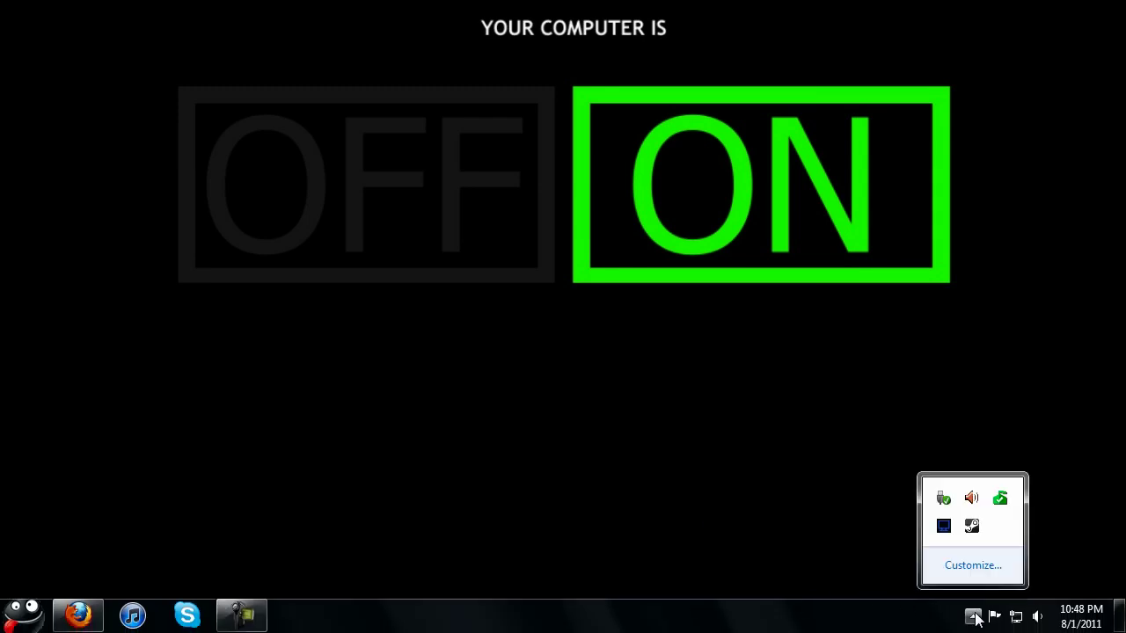
left_click(686, 391)
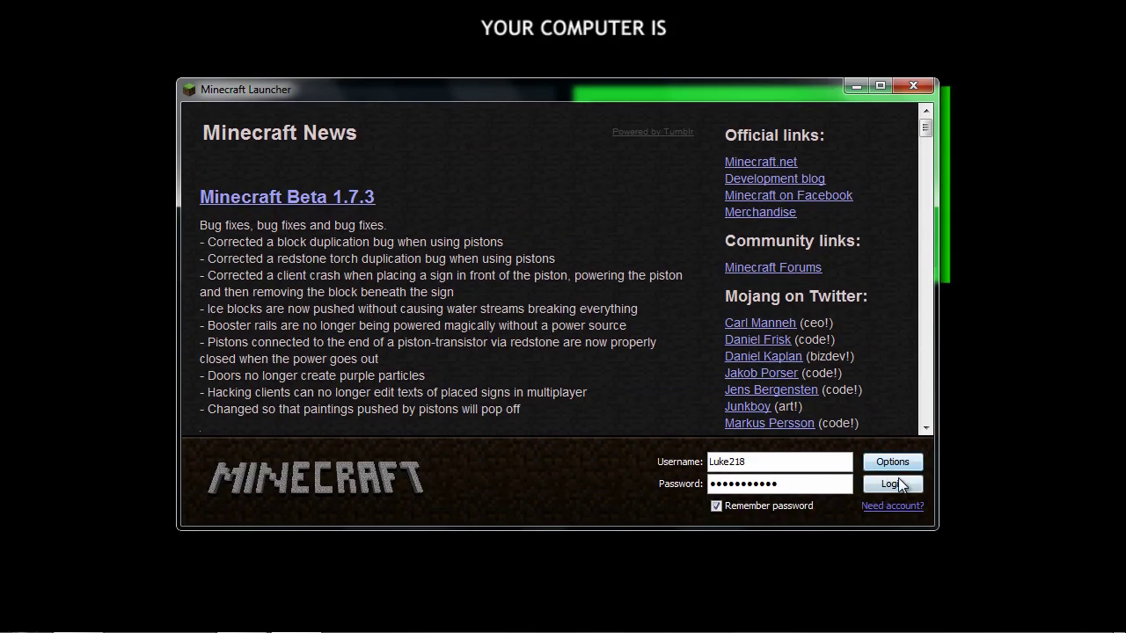
left_click(902, 480)
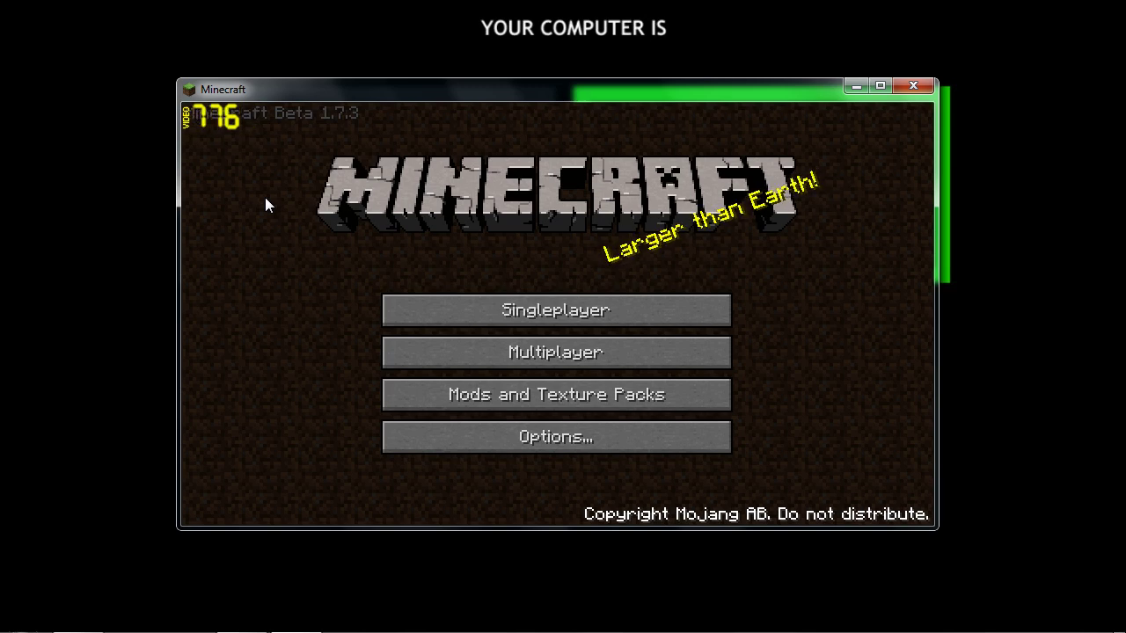
mouse_move(243, 621)
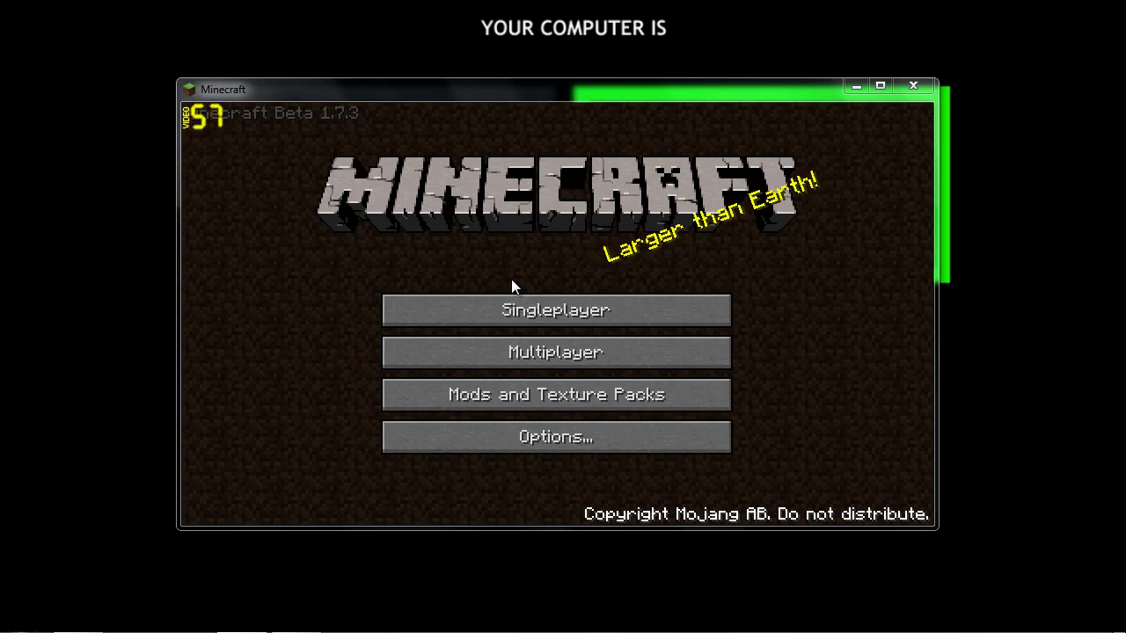
Step: Browse H:\xCapture in Explorer and verify the newest recording is 1280x720
mouse_move(18, 127)
key("super+e")
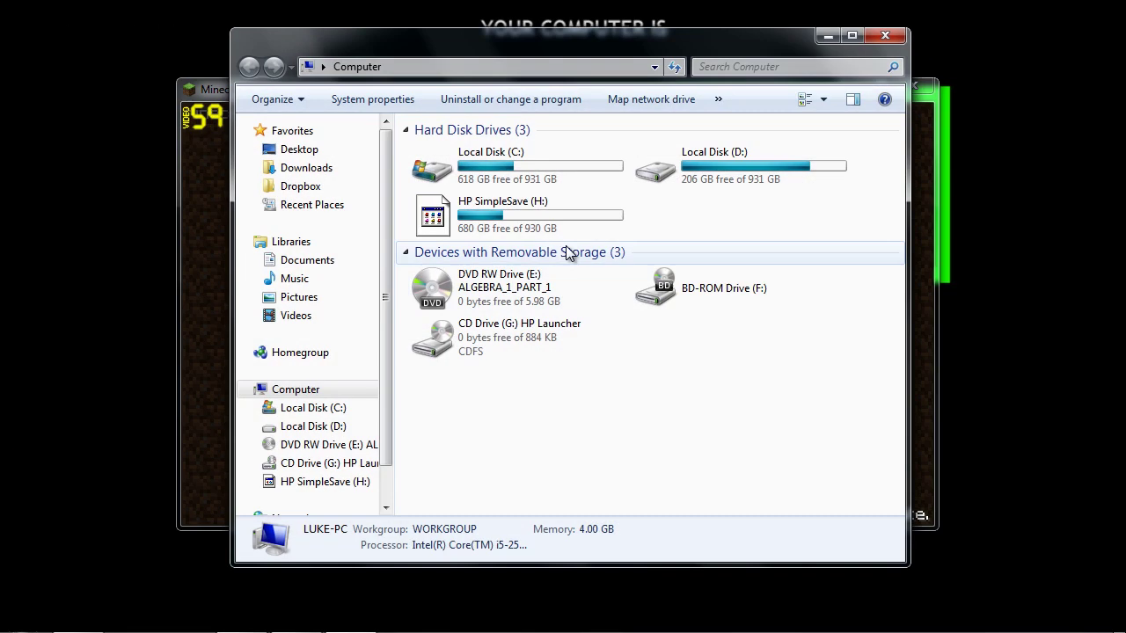
double_click(514, 227)
double_click(475, 234)
scroll(475, 234, "down", 5)
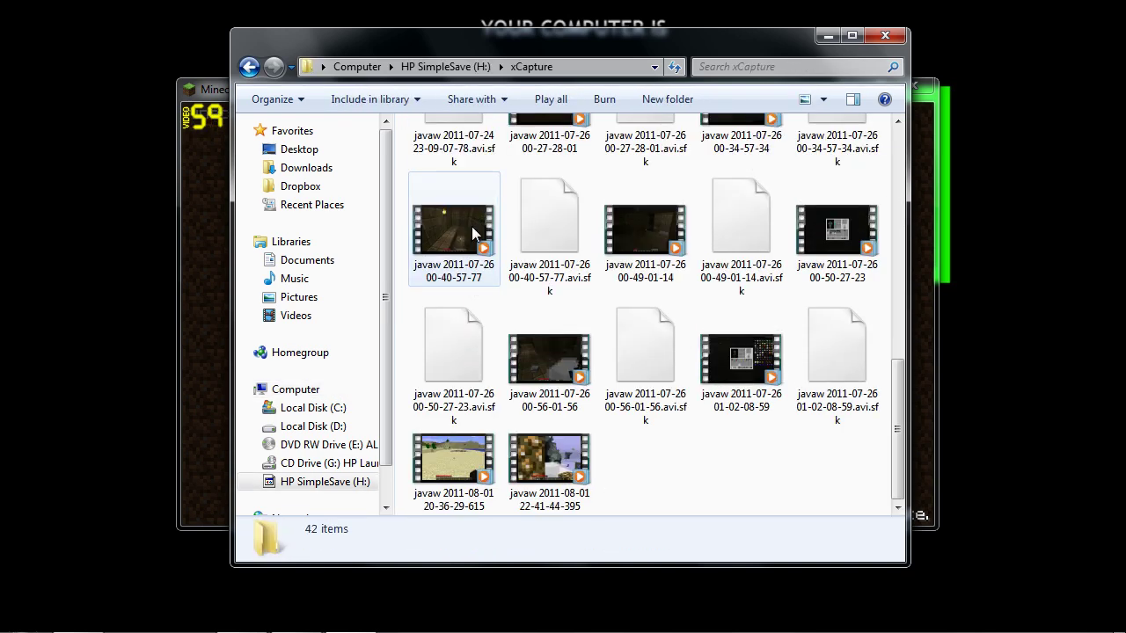
left_click(475, 461)
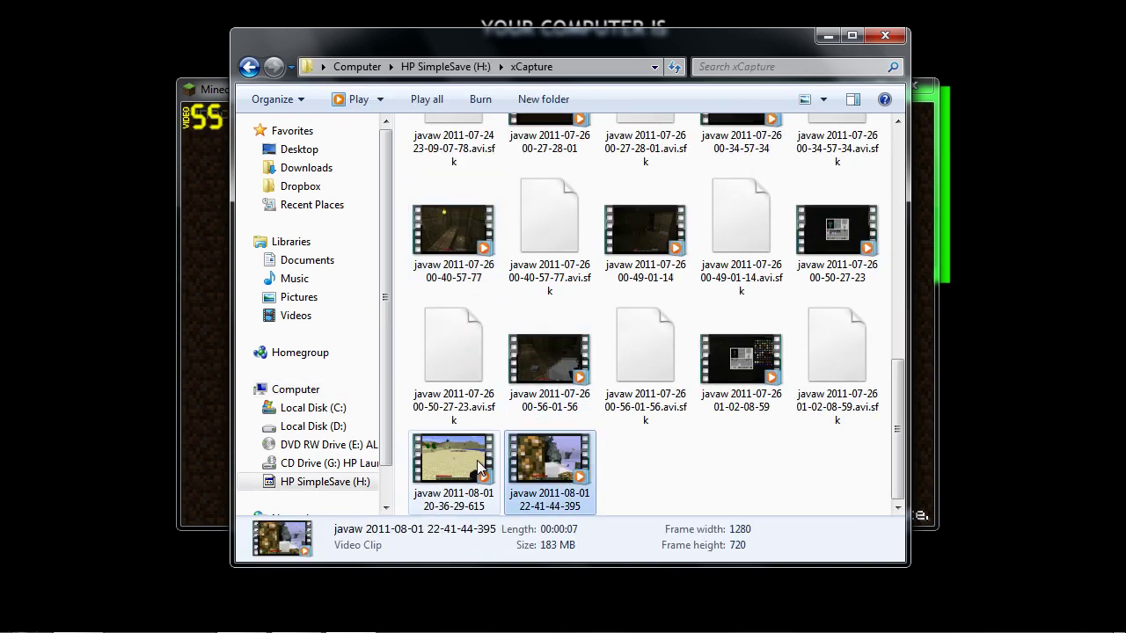
left_click(545, 457)
left_click(885, 35)
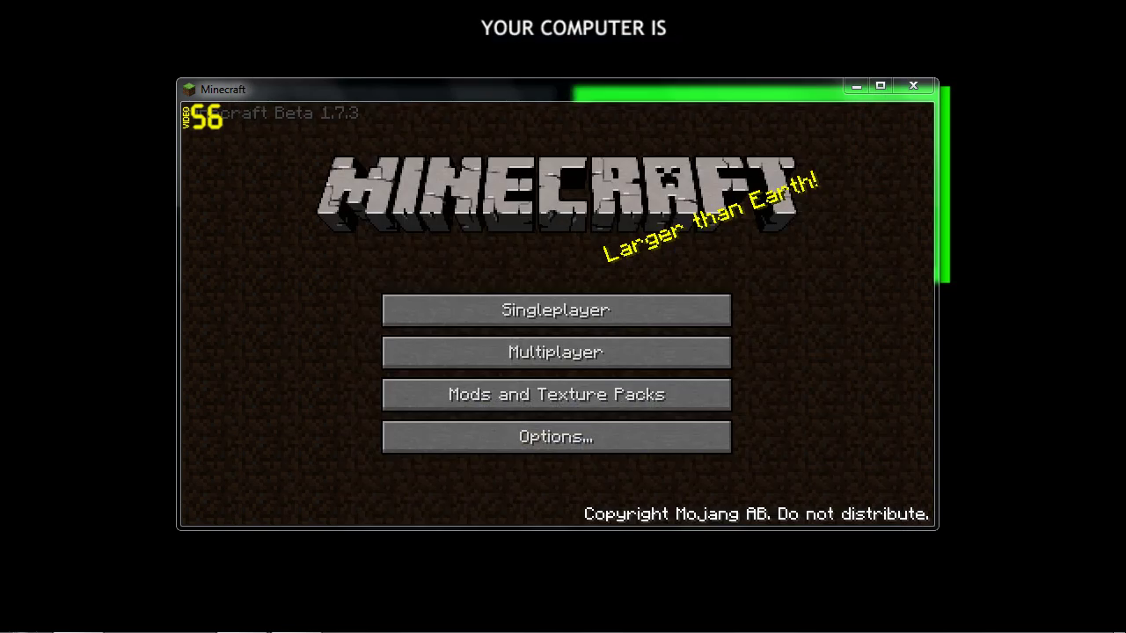